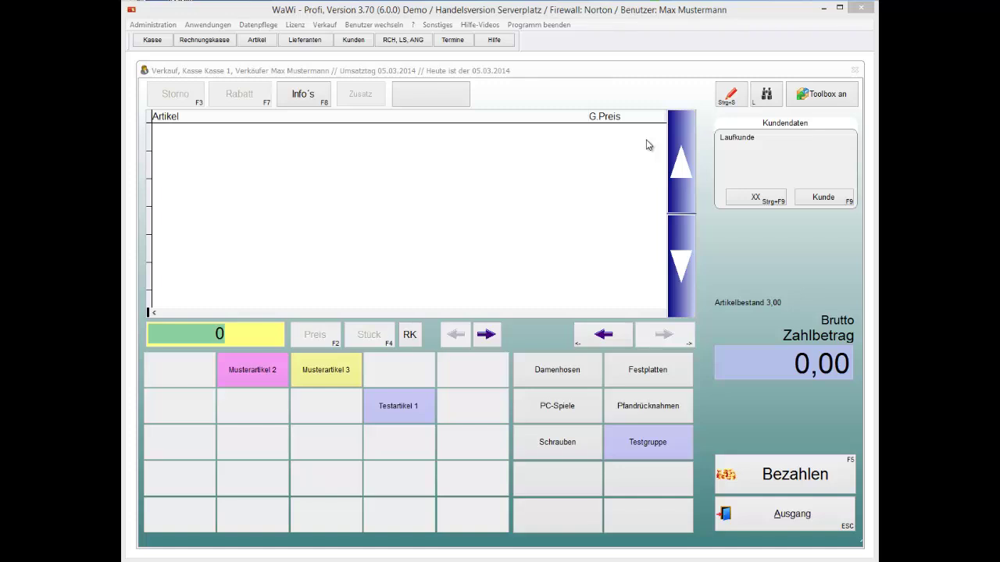
Step: Try to sell 4 pieces of Musterartikel 3 and decline selling more than the available stock
{"action": "left_click", "coordinate": [350, 377]}
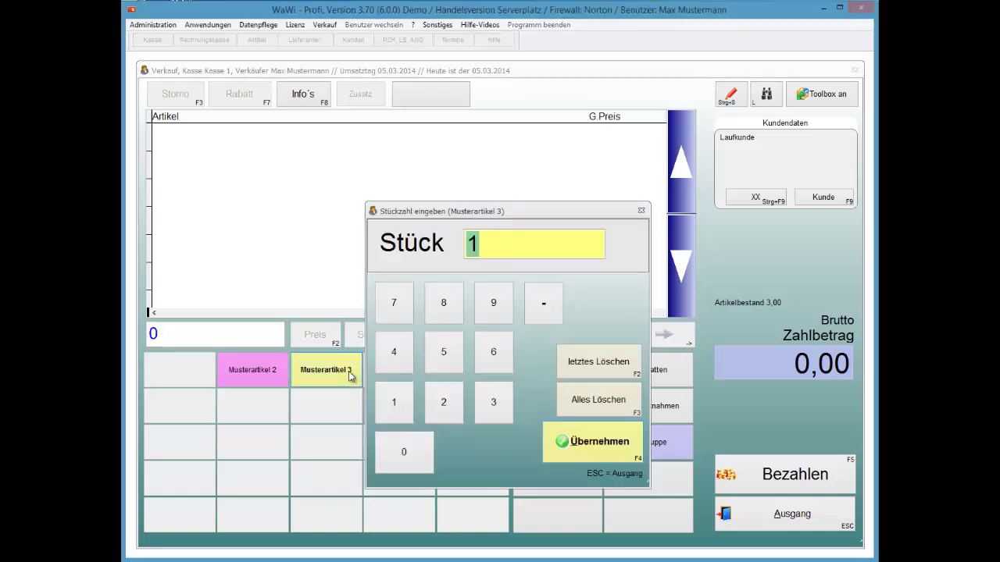
{"action": "type", "text": "4"}
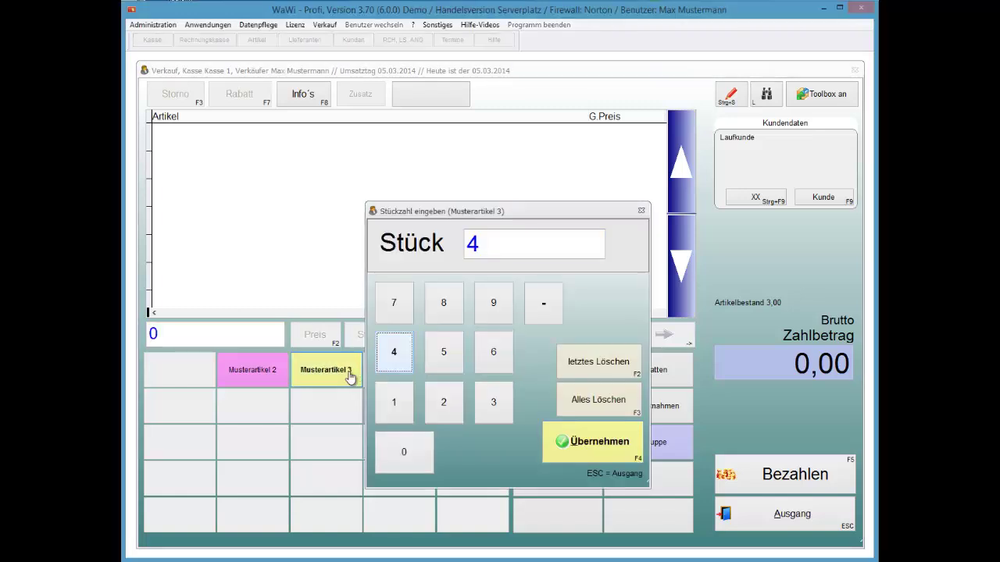
{"action": "left_click", "coordinate": [485, 245]}
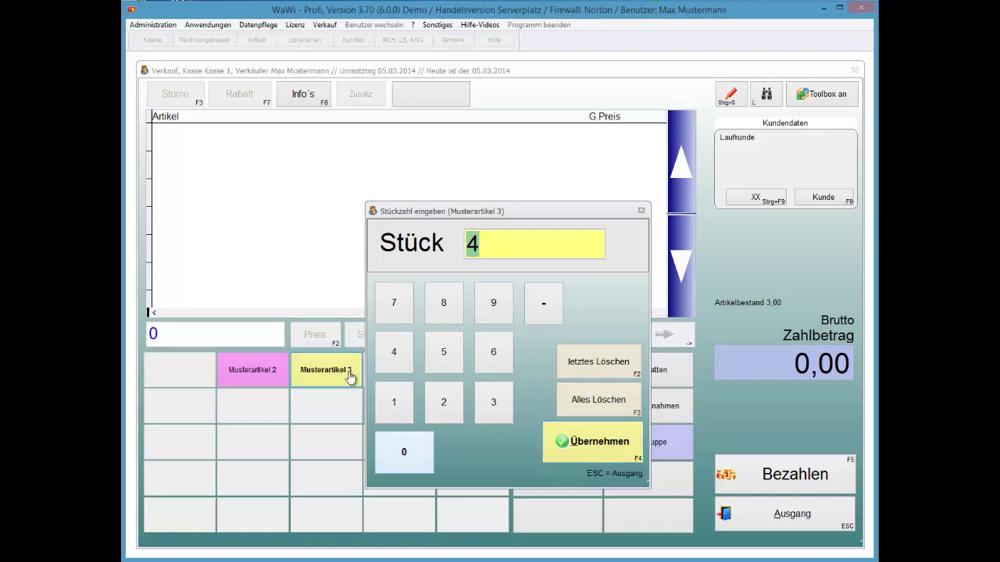
{"action": "key", "text": "Return"}
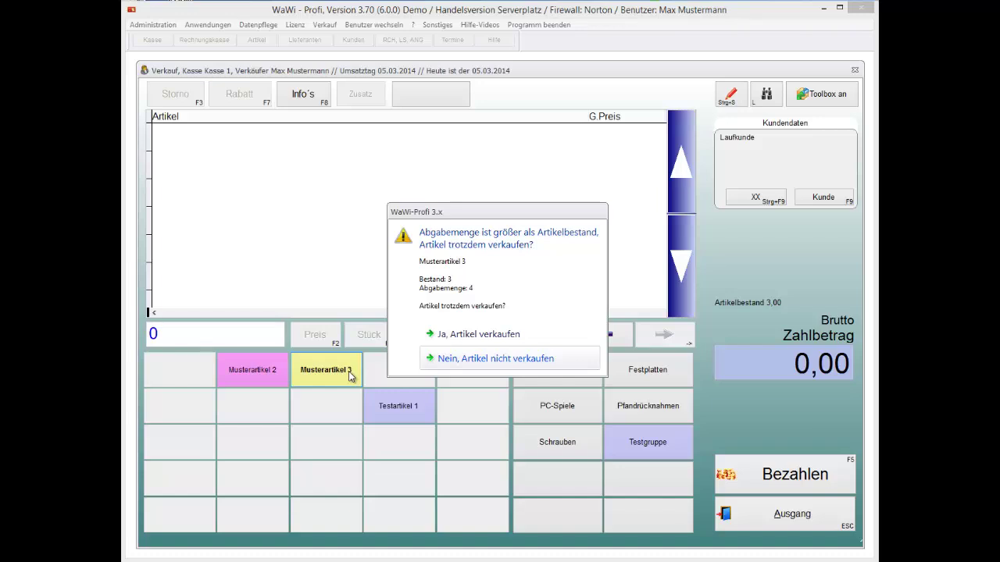
{"action": "key", "text": "Return"}
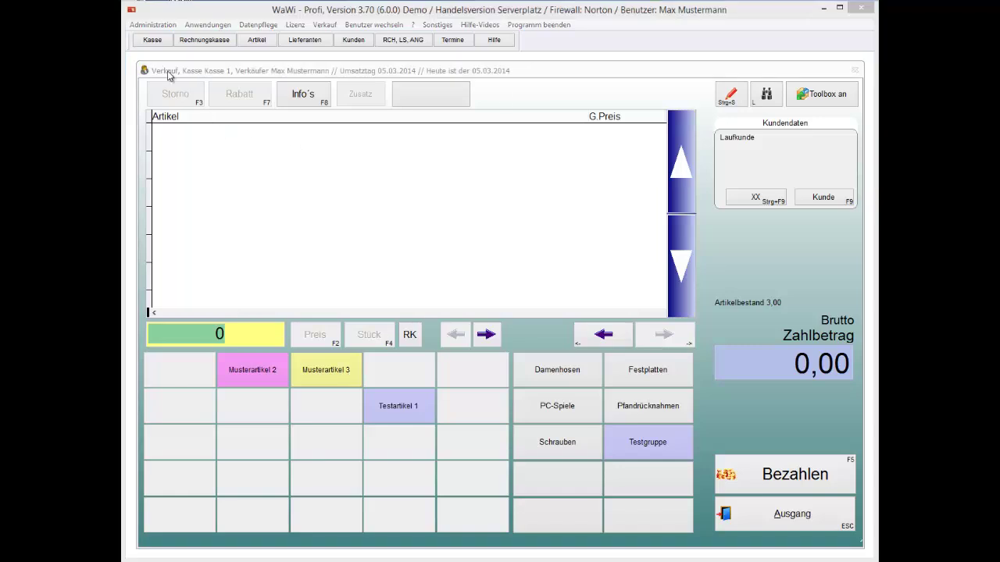
Step: Turn off the check whether the sold quantity is possible in the cash register's Leistungsmerkmale system settings
{"action": "left_click", "coordinate": [158, 29]}
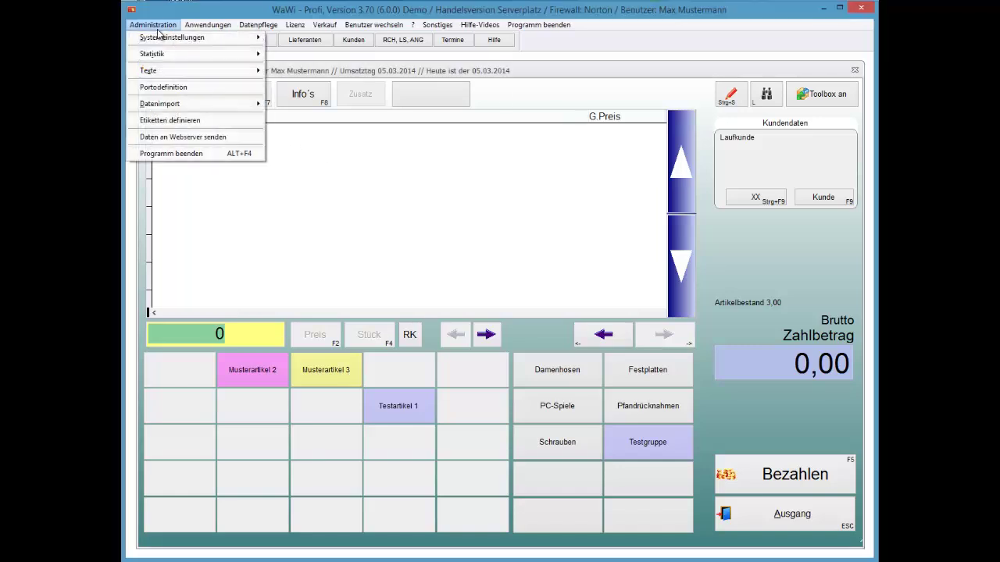
{"action": "mouse_move", "coordinate": [158, 34]}
{"action": "key", "text": "Right"}
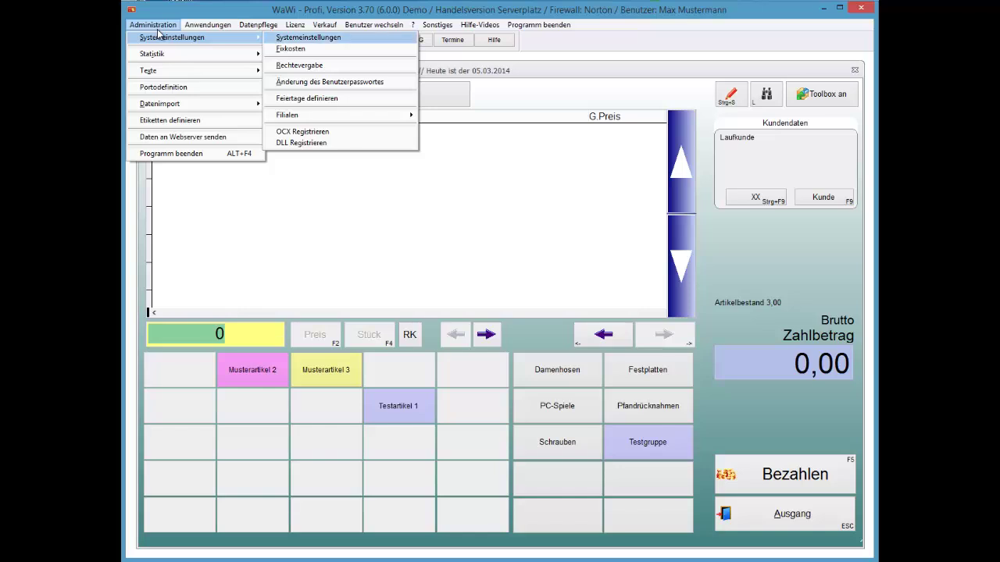
{"action": "key", "text": "Return"}
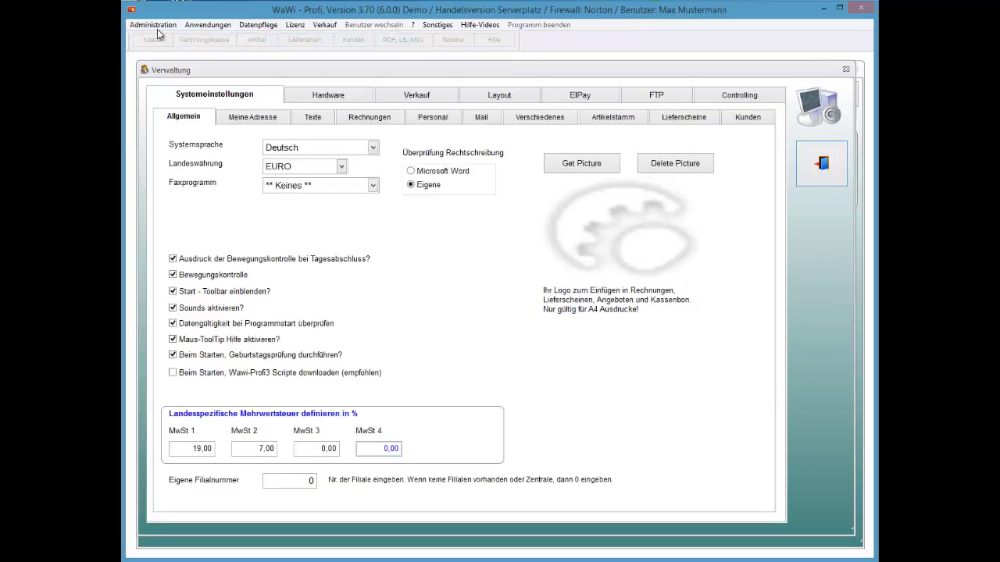
{"action": "left_click", "coordinate": [416, 95]}
{"action": "left_click", "coordinate": [270, 133]}
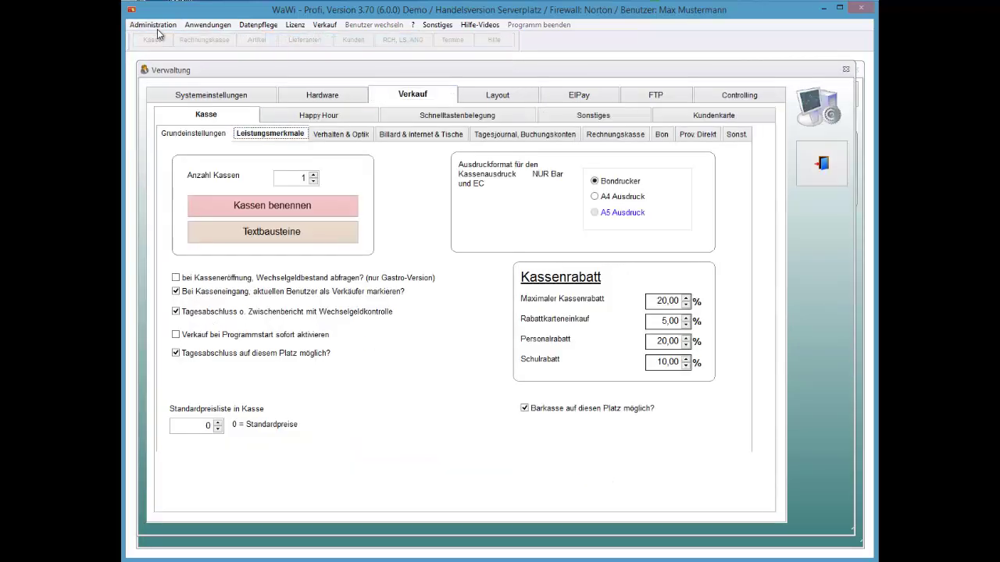
{"action": "key", "text": "Tab"}
{"action": "key", "text": "shift+Tab"}
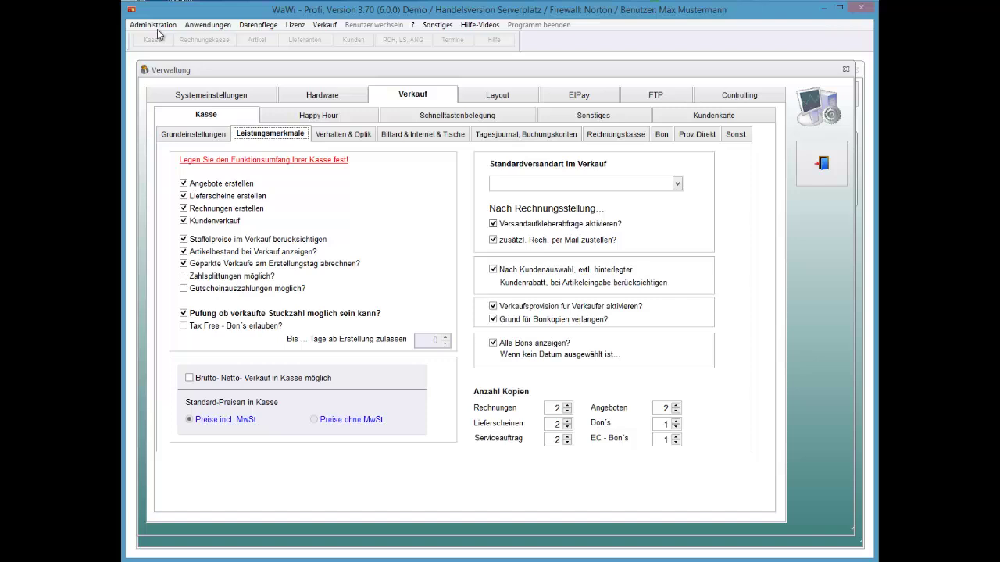
{"action": "left_click", "coordinate": [156, 26]}
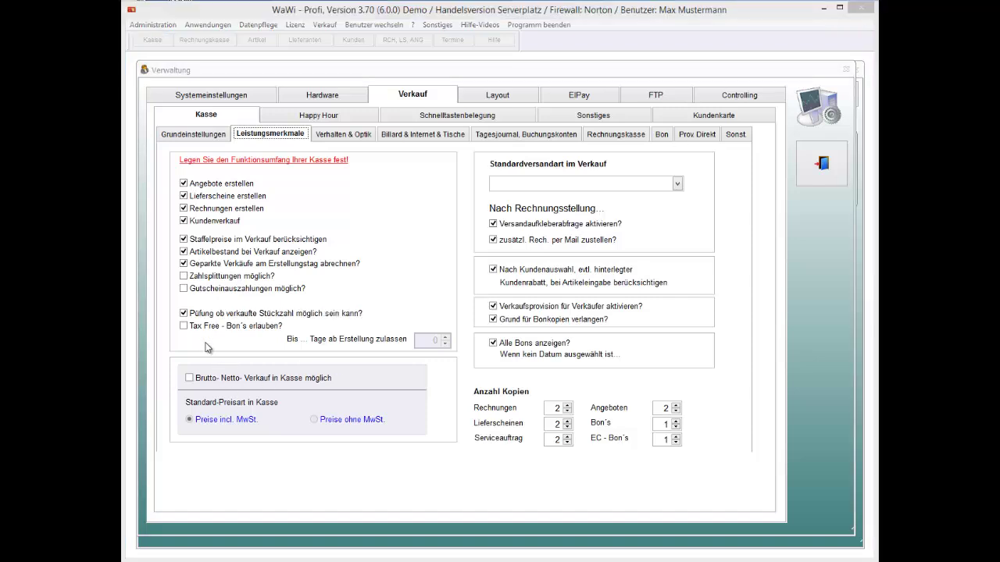
{"action": "left_click", "coordinate": [206, 314]}
{"action": "key", "text": "Escape"}
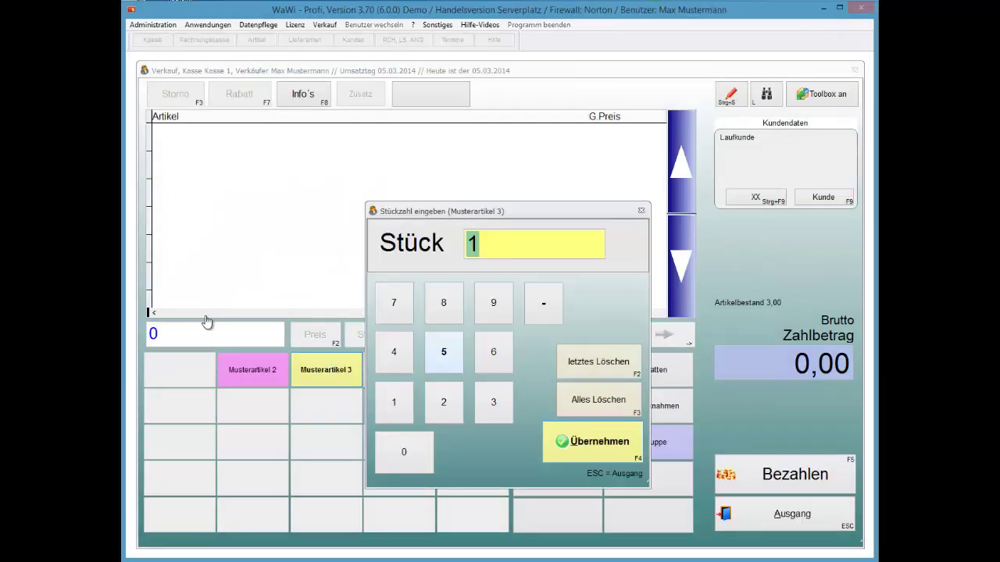
Step: Enter 5 pieces of Musterartikel 3 into the sale and void that position
{"action": "type", "text": "5"}
{"action": "key", "text": "Return"}
{"action": "key", "text": "Return"}
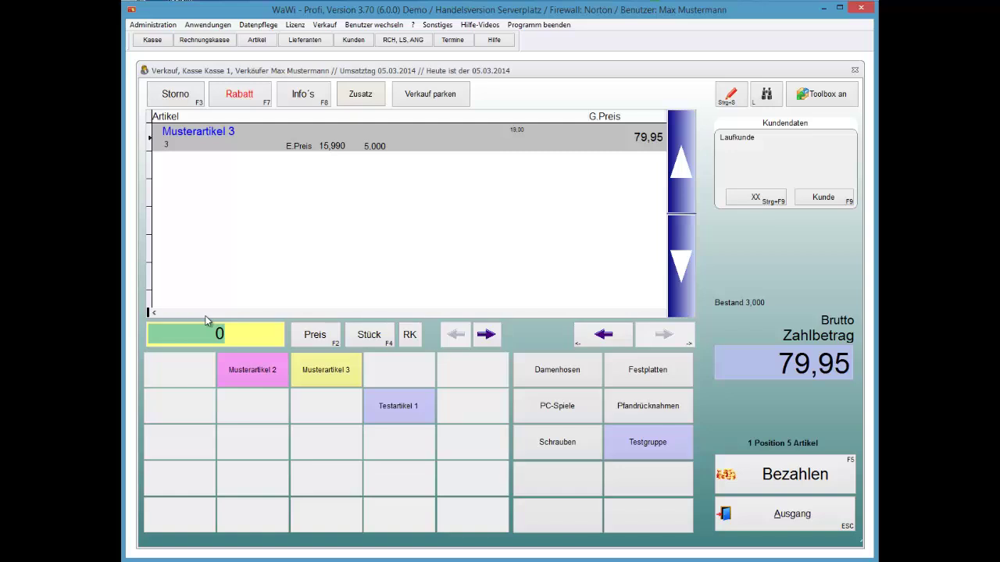
{"action": "key", "text": "F3"}
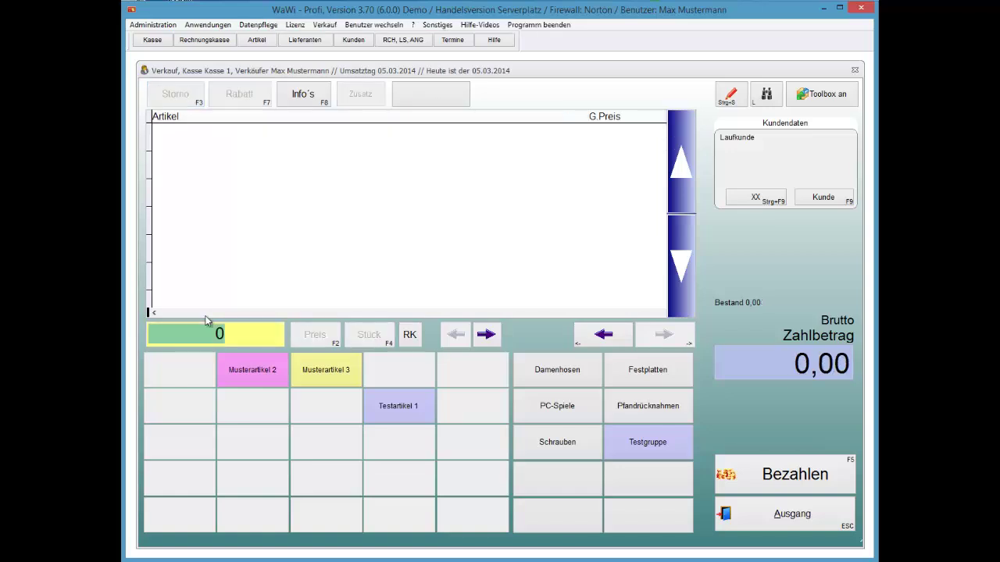
Step: Re-enable the check whether the sold quantity is possible in the cash register's Leistungsmerkmale settings and close them
{"action": "key", "text": "alt"}
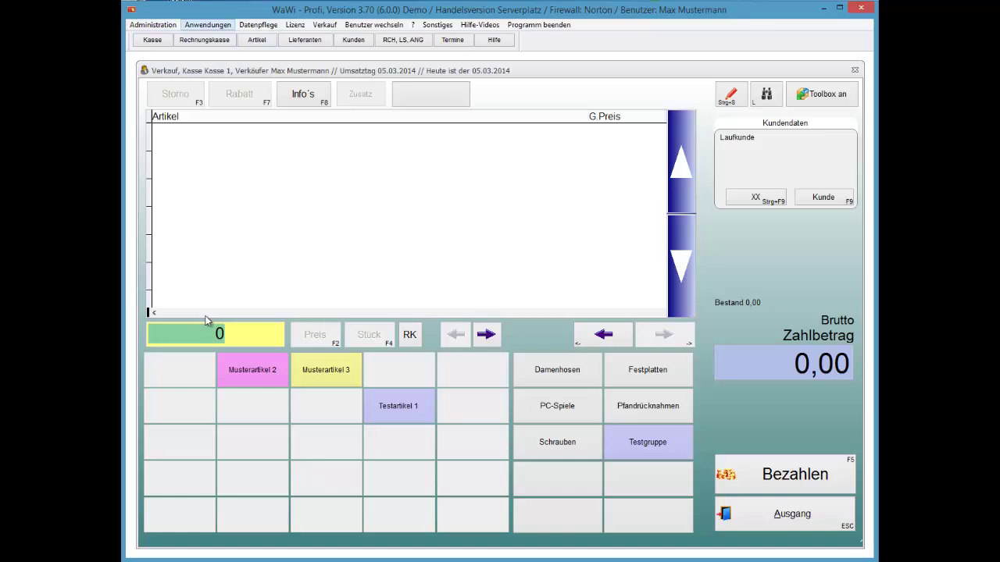
{"action": "left_click", "coordinate": [153, 25]}
{"action": "key", "text": "Down"}
{"action": "key", "text": "Right"}
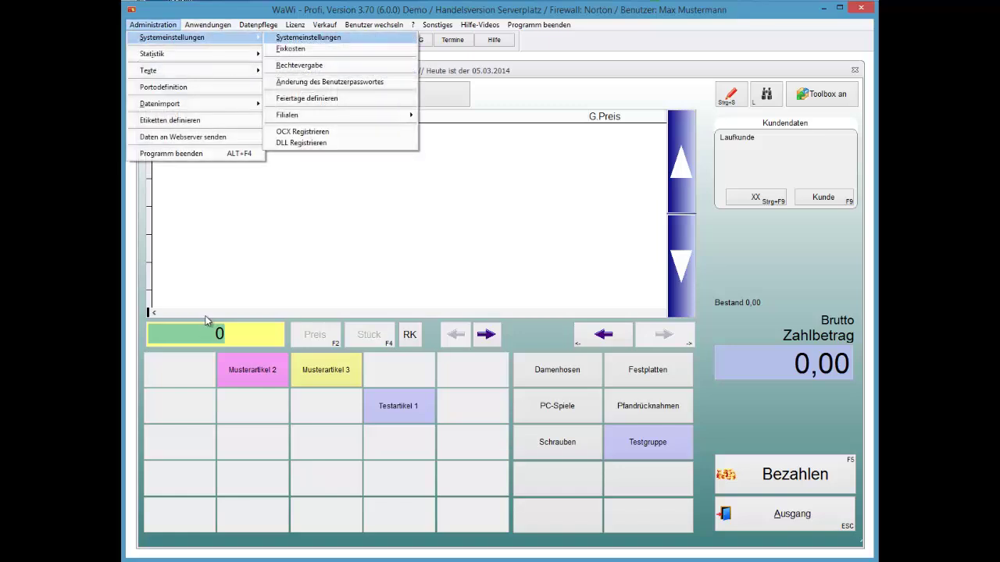
{"action": "key", "text": "Return"}
{"action": "left_click", "coordinate": [416, 95]}
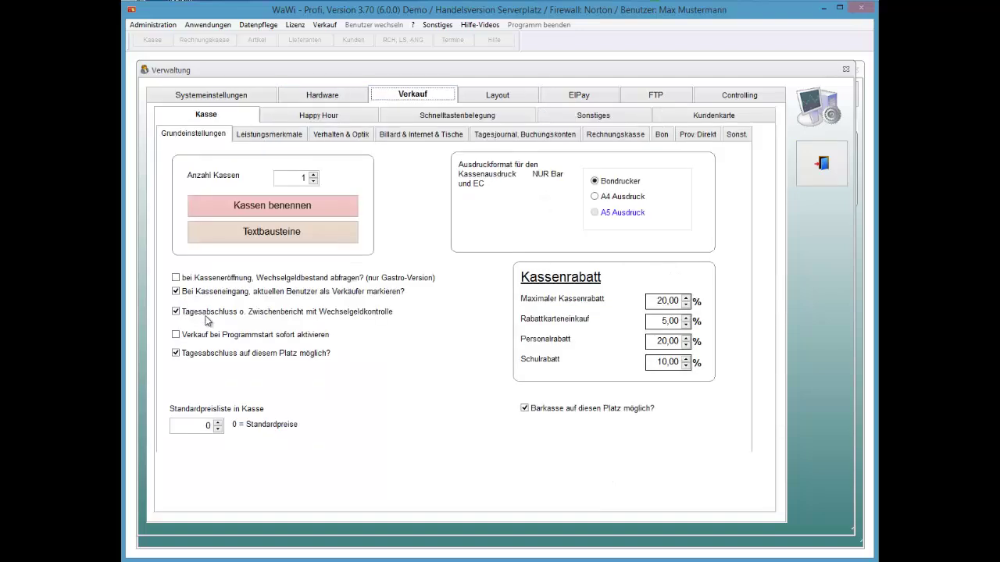
{"action": "left_click", "coordinate": [269, 134]}
{"action": "left_click", "coordinate": [184, 313]}
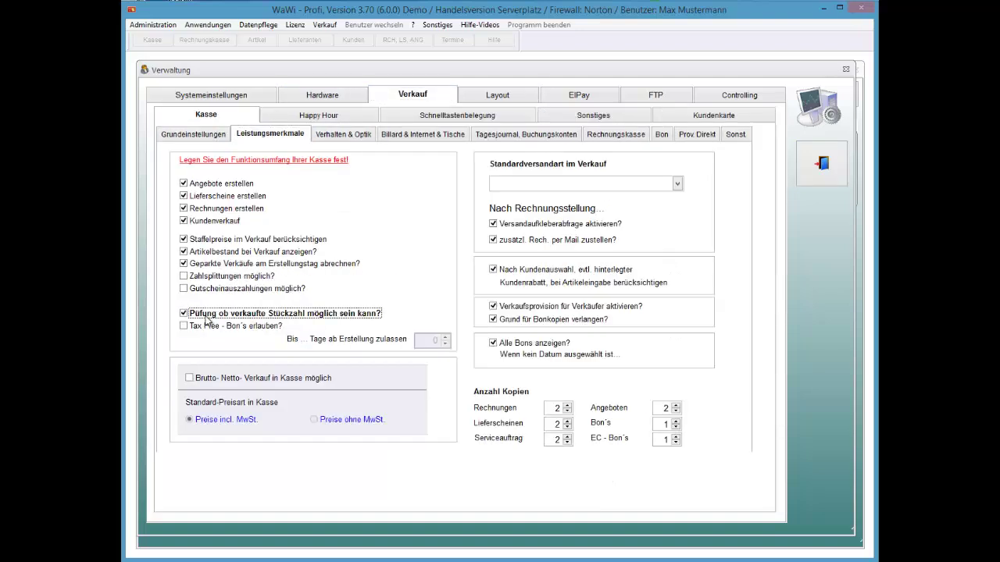
{"action": "key", "text": "Escape"}
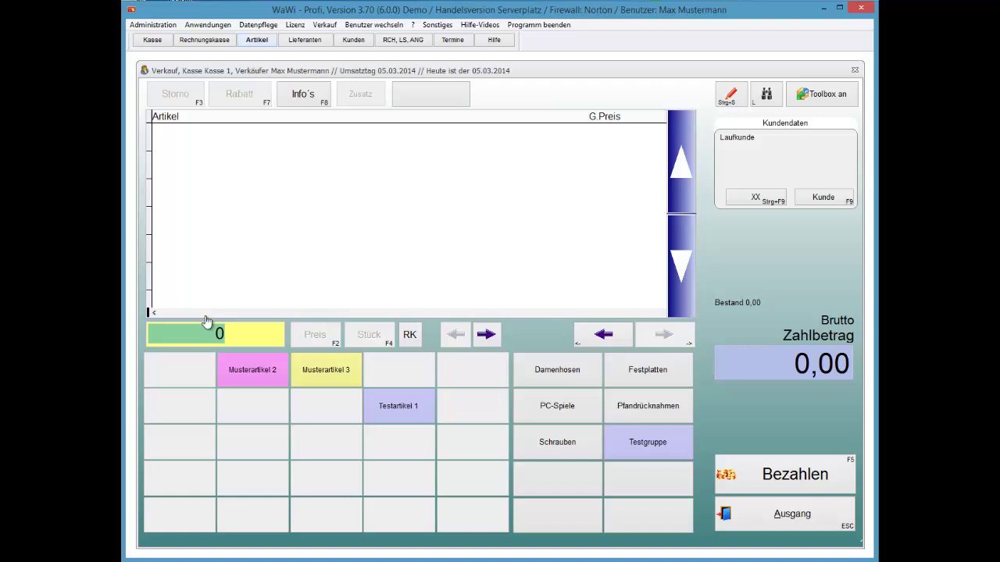
Step: Open the article master data, review the record of Musterartikel 3 and return to the sale
{"action": "left_click", "coordinate": [257, 40]}
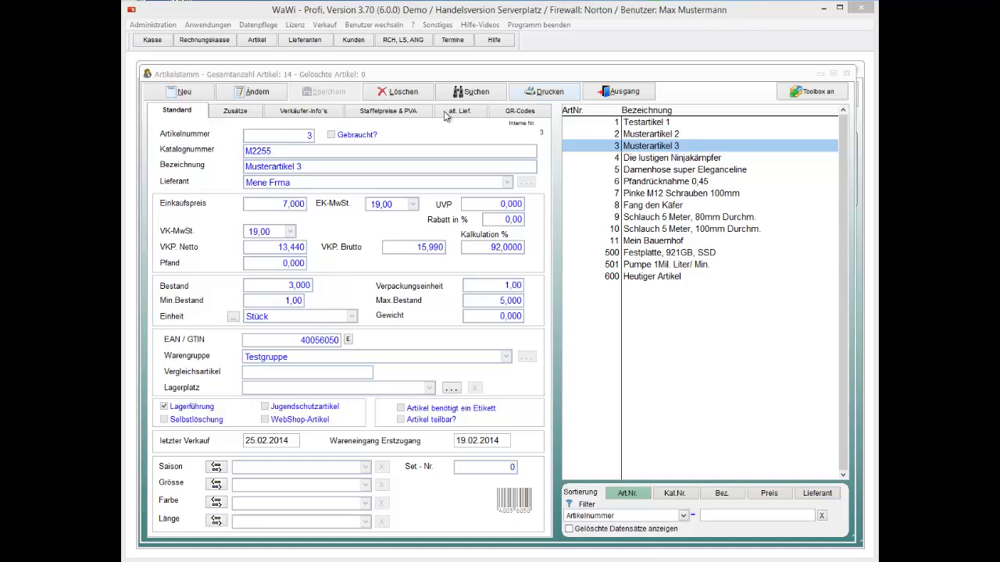
{"action": "left_click", "coordinate": [634, 94]}
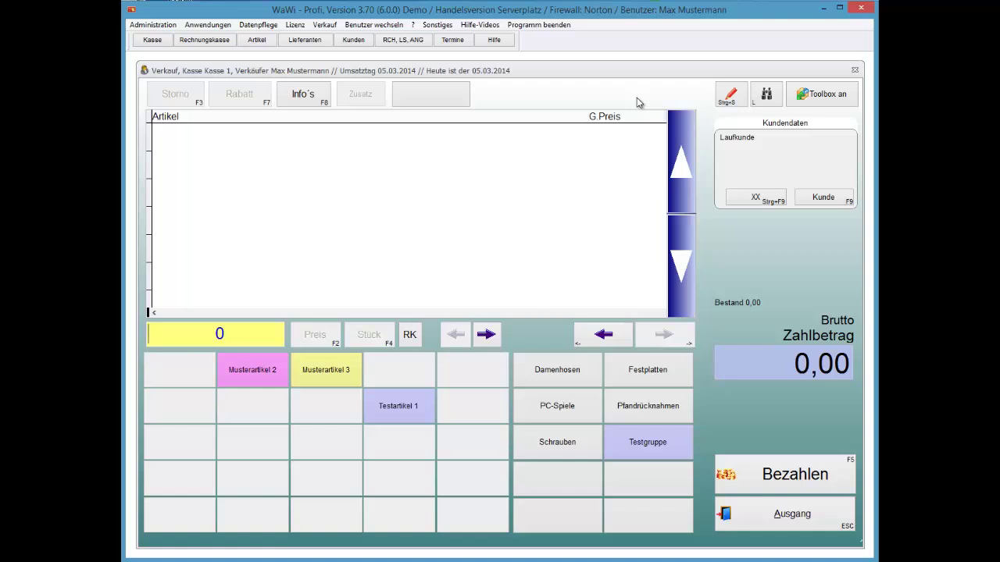
Step: Enter Musterartikel 3 twice with quantity 1 each and park the sale
{"action": "left_click", "coordinate": [326, 371]}
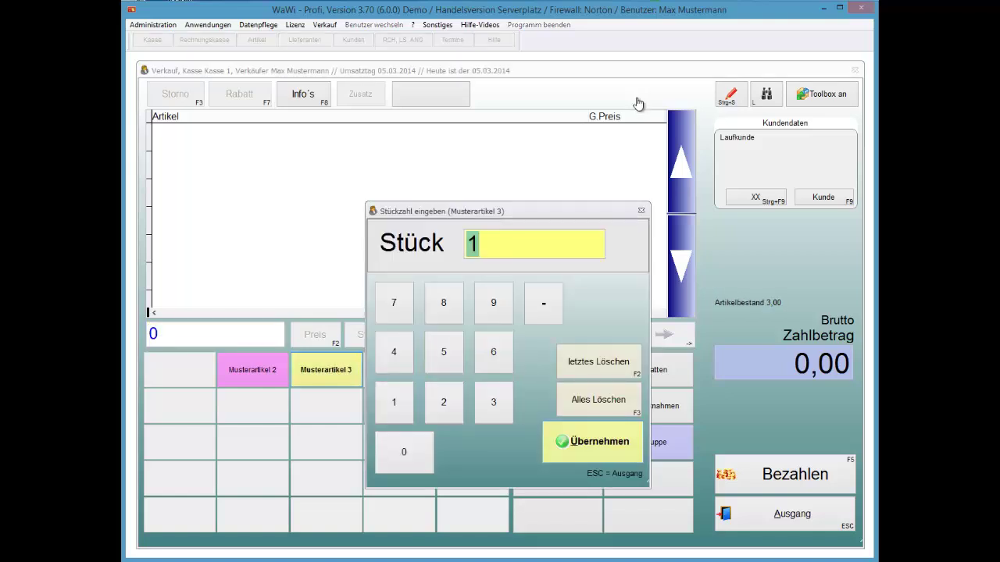
{"action": "left_click", "coordinate": [582, 443]}
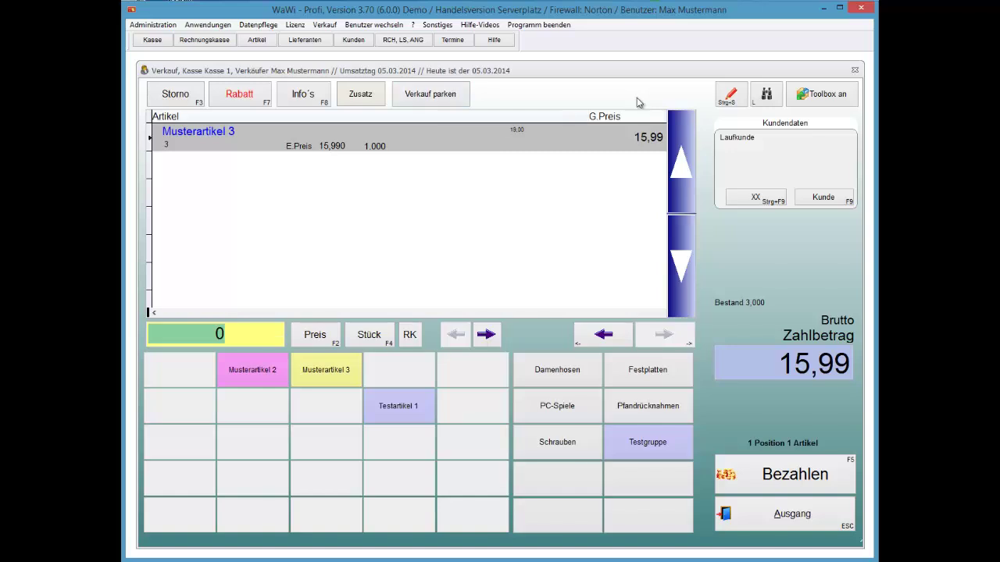
{"action": "left_click", "coordinate": [326, 371]}
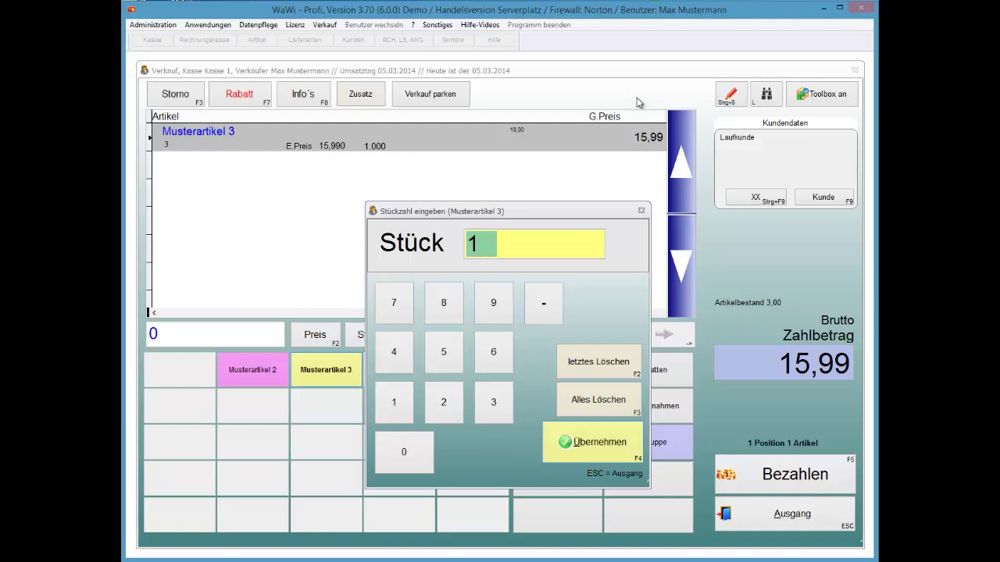
{"action": "key", "text": "Return"}
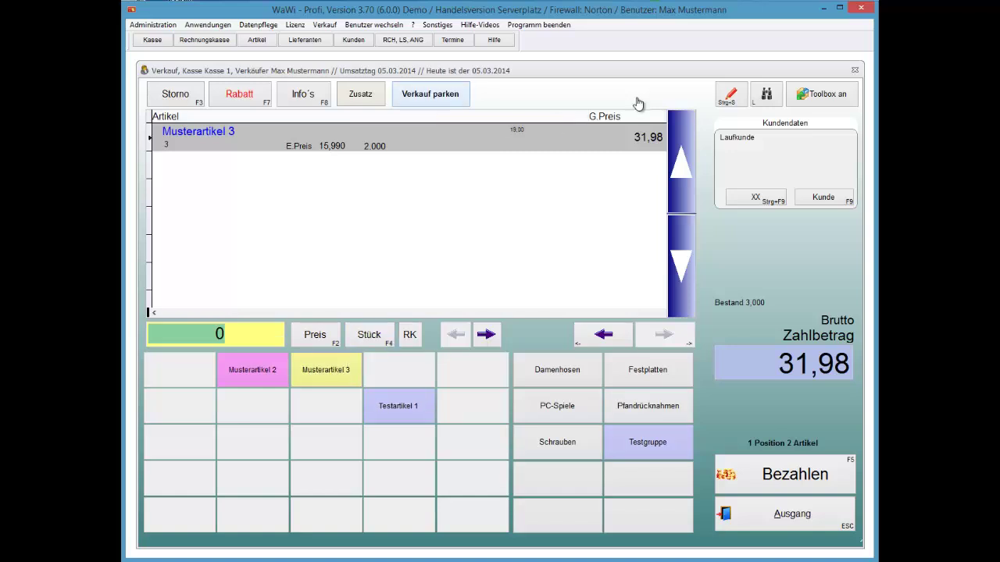
{"action": "left_click", "coordinate": [436, 95]}
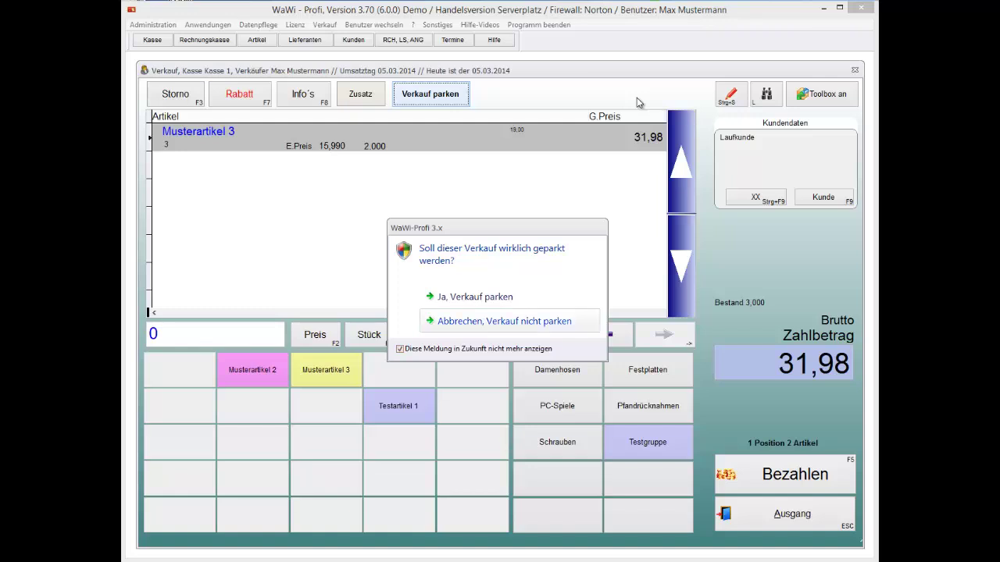
{"action": "left_click", "coordinate": [475, 297]}
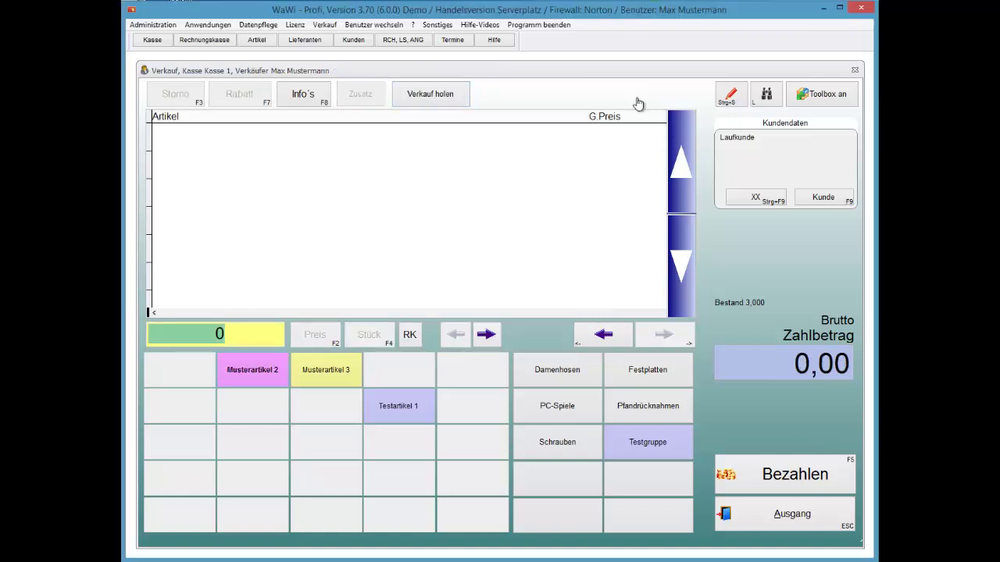
Step: Sell one Musterartikel 2 and complete the cash payment with 20,00 received
{"action": "left_click", "coordinate": [252, 370]}
{"action": "key", "text": "Return"}
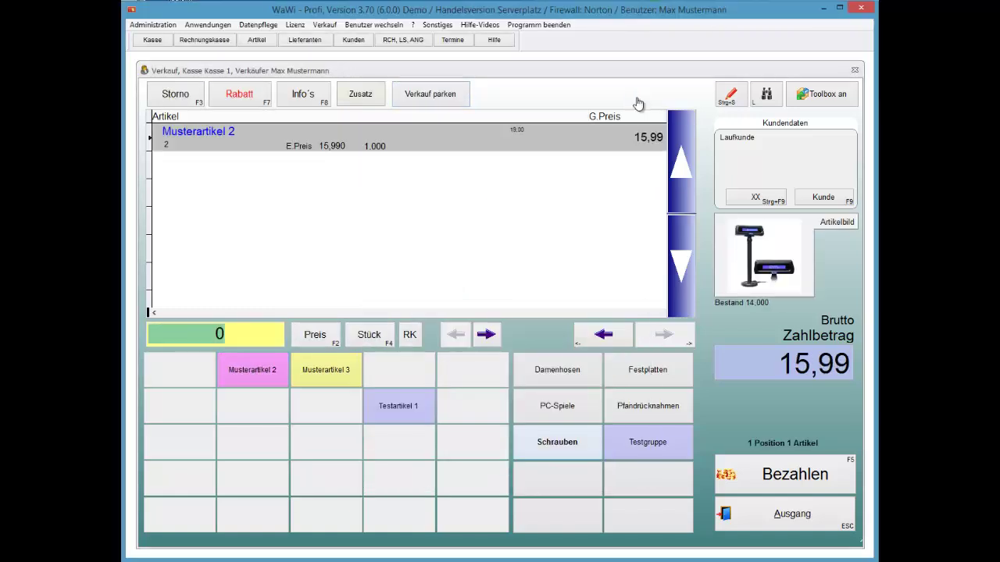
{"action": "key", "text": "F5"}
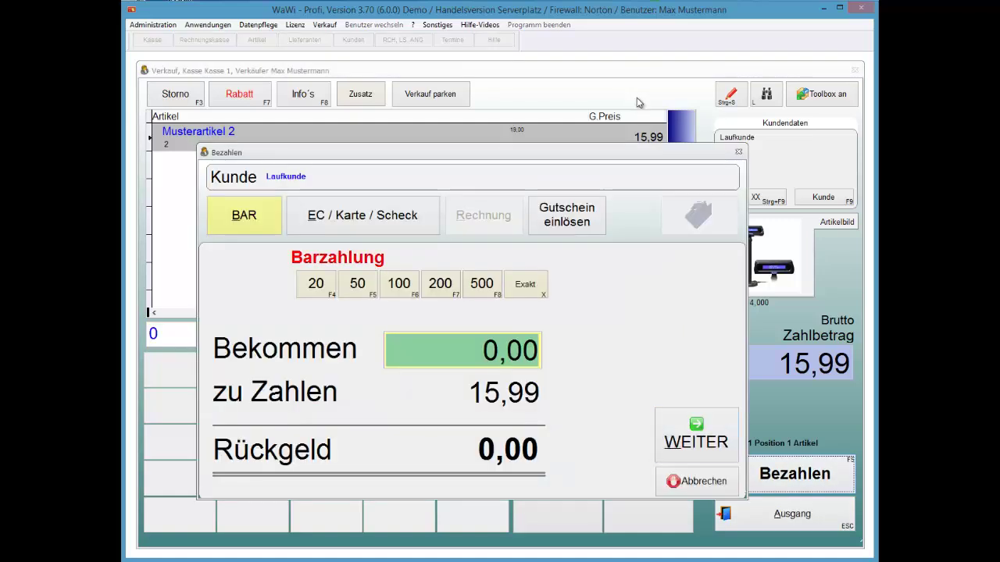
{"action": "key", "text": "F4"}
{"action": "key", "text": "Return"}
{"action": "left_click", "coordinate": [490, 311]}
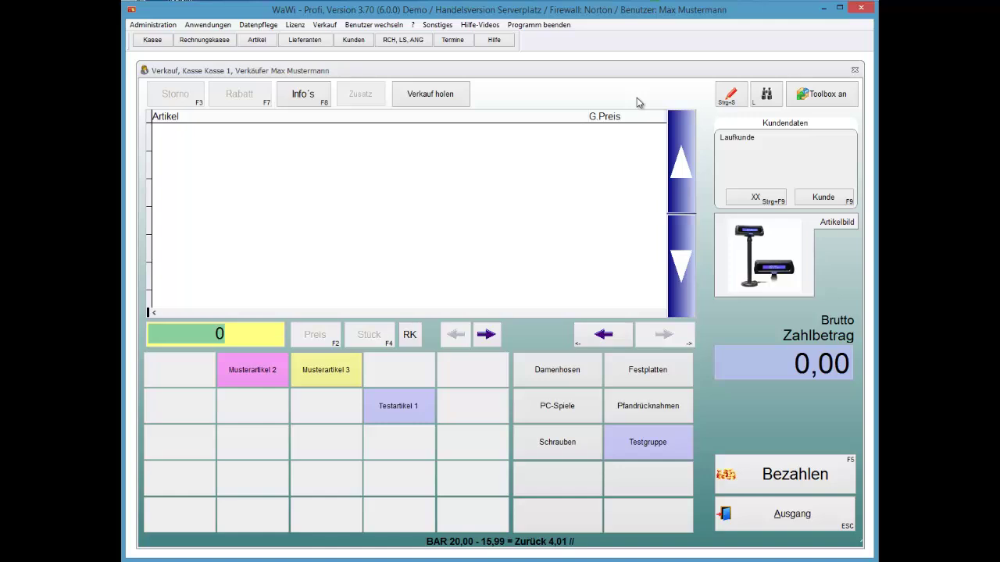
Step: Add one piece of Musterartikel 3 to a new sale, then try a second one and decline selling beyond the stock
{"action": "left_click", "coordinate": [327, 371]}
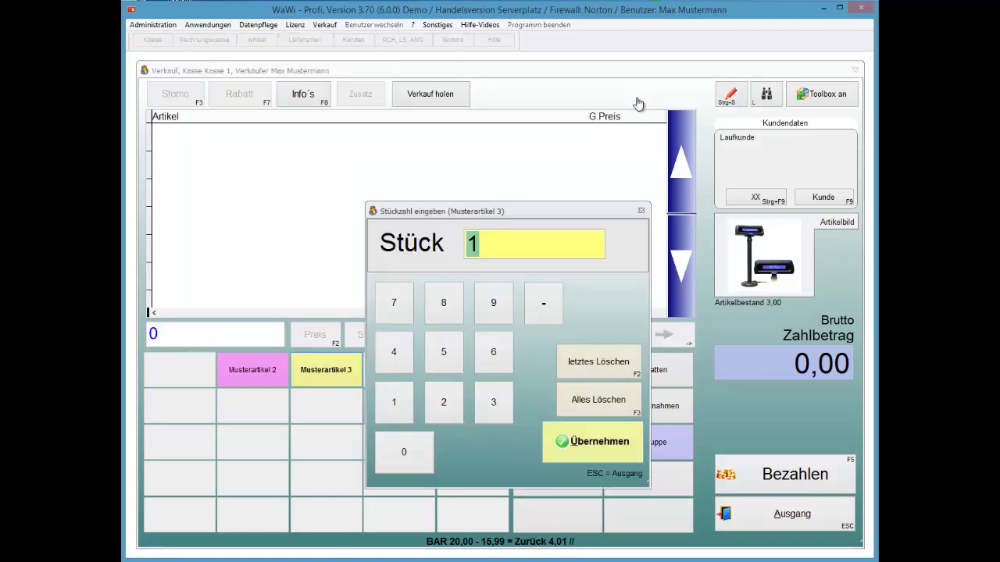
{"action": "key", "text": "Return"}
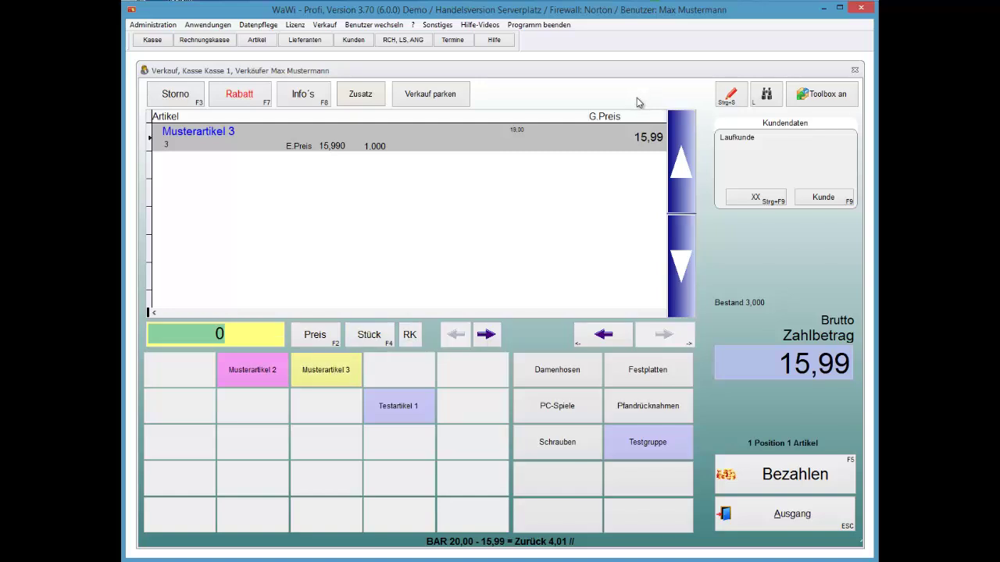
{"action": "left_click", "coordinate": [326, 370]}
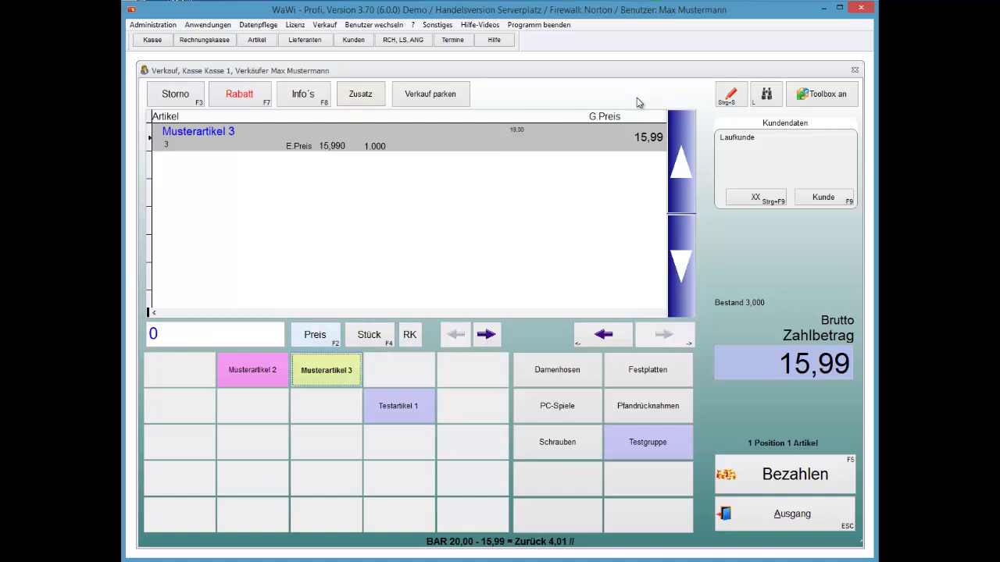
{"action": "key", "text": "Return"}
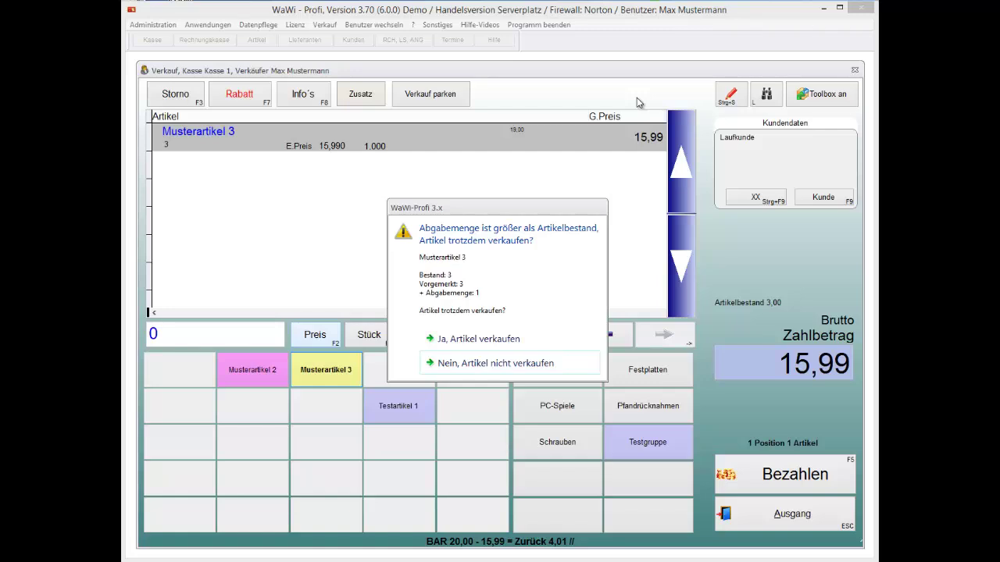
{"action": "key", "text": "Up"}
{"action": "key", "text": "Return"}
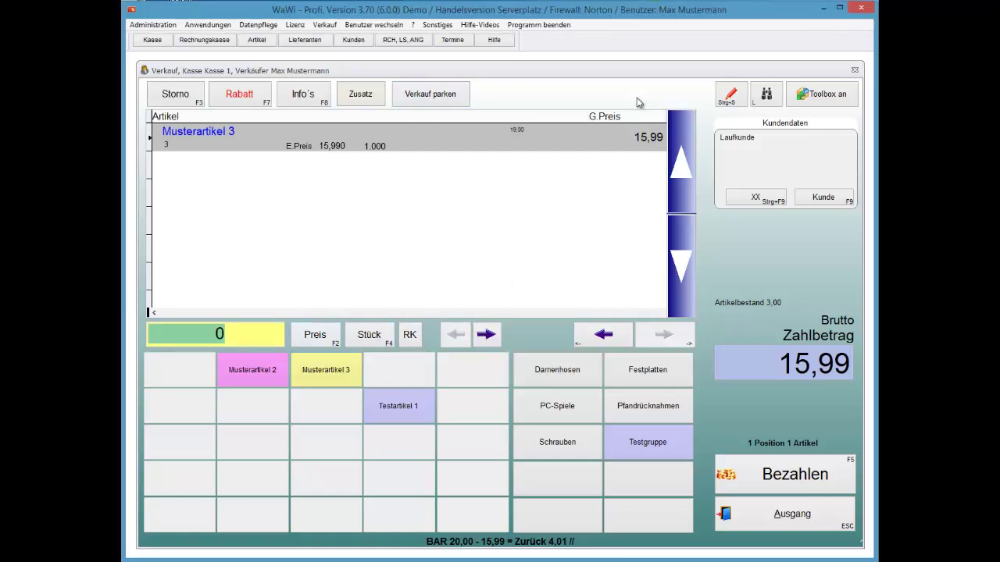
Step: Park the current sale of Musterartikel 3, open the list of parked sales and compare the item details of both entries
{"action": "left_click", "coordinate": [430, 95]}
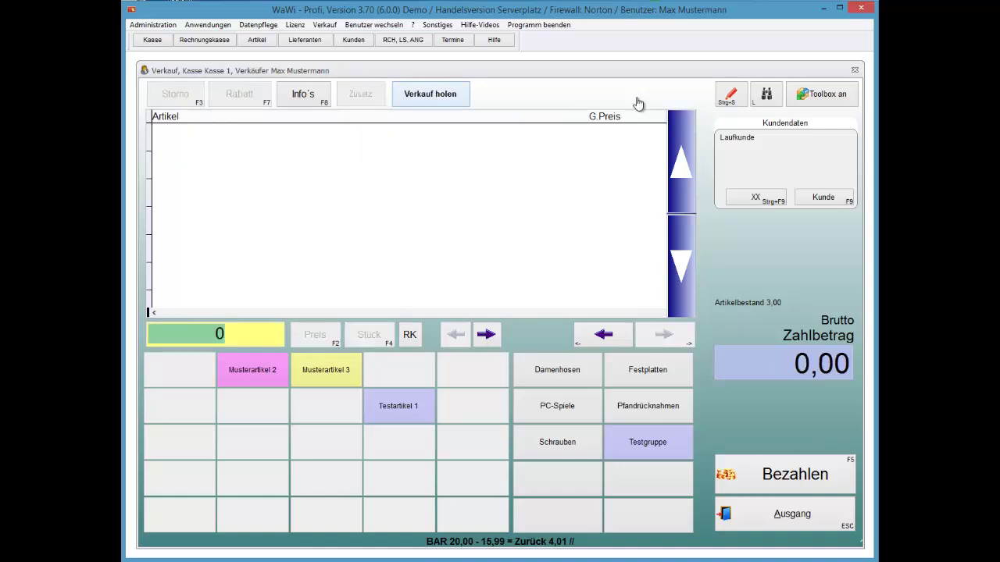
{"action": "key", "text": "F12"}
{"action": "key", "text": "Down"}
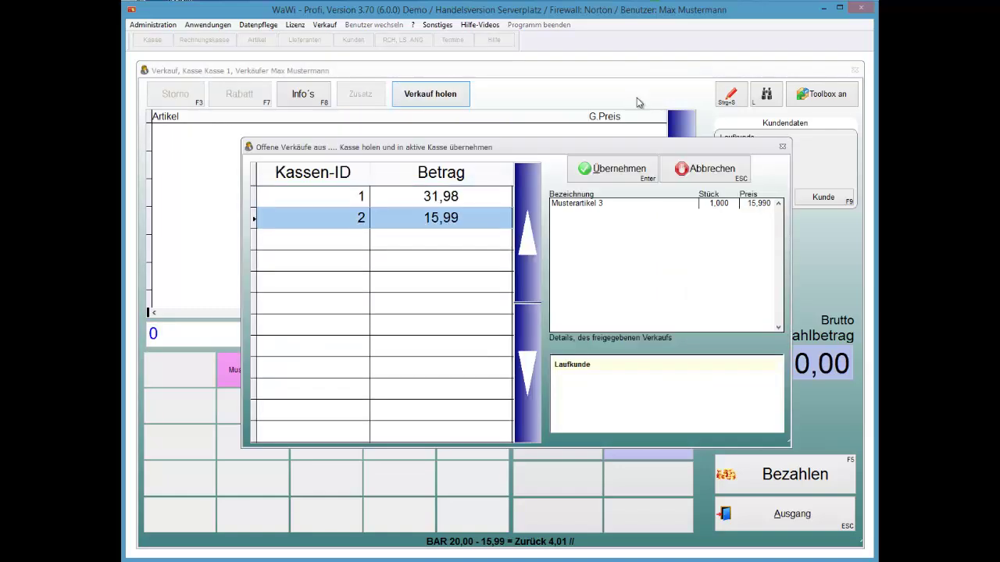
{"action": "key", "text": "Up"}
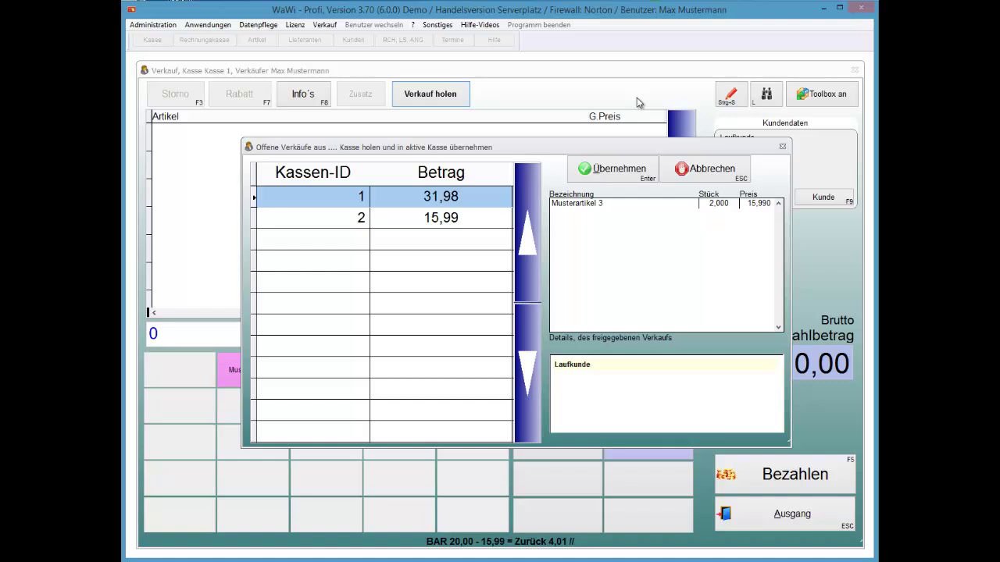
{"action": "key", "text": "Tab"}
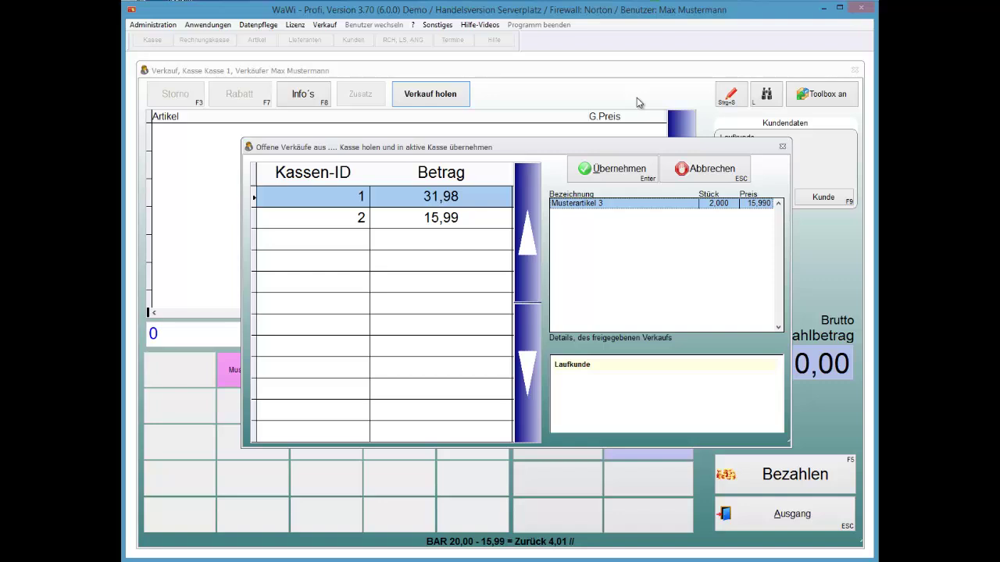
{"action": "key", "text": "Tab"}
{"action": "key", "text": "Down"}
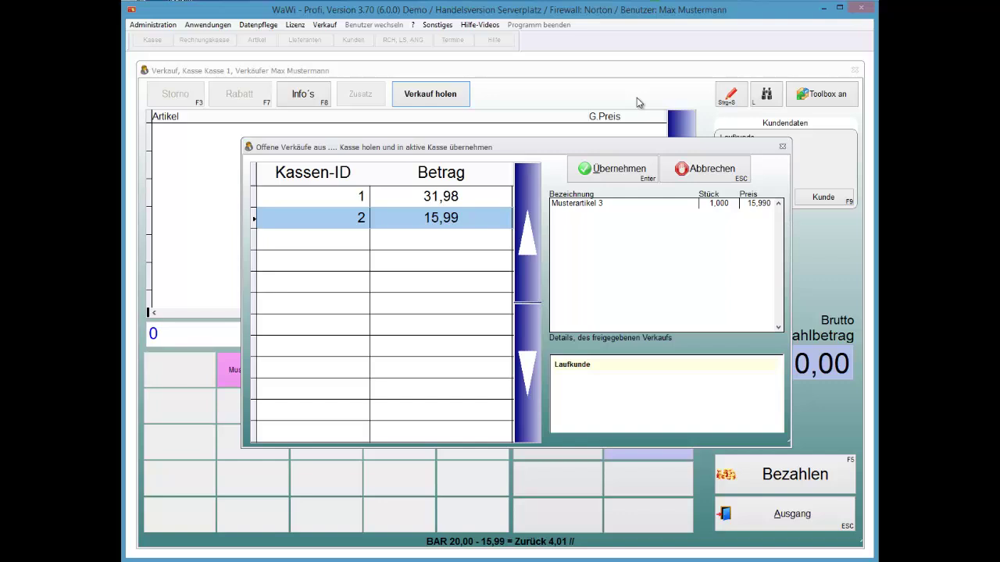
{"action": "key", "text": "Up"}
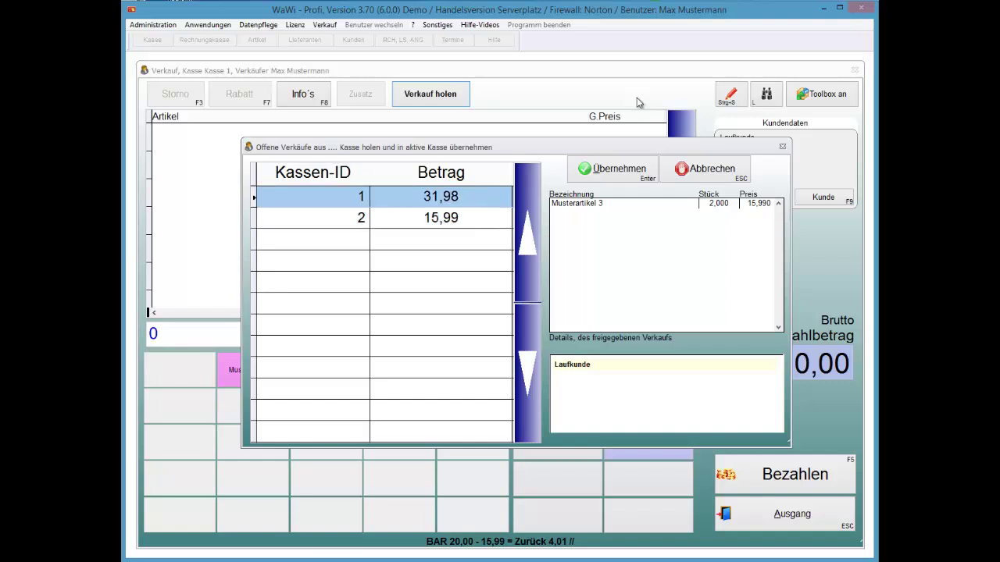
{"action": "key", "text": "Down"}
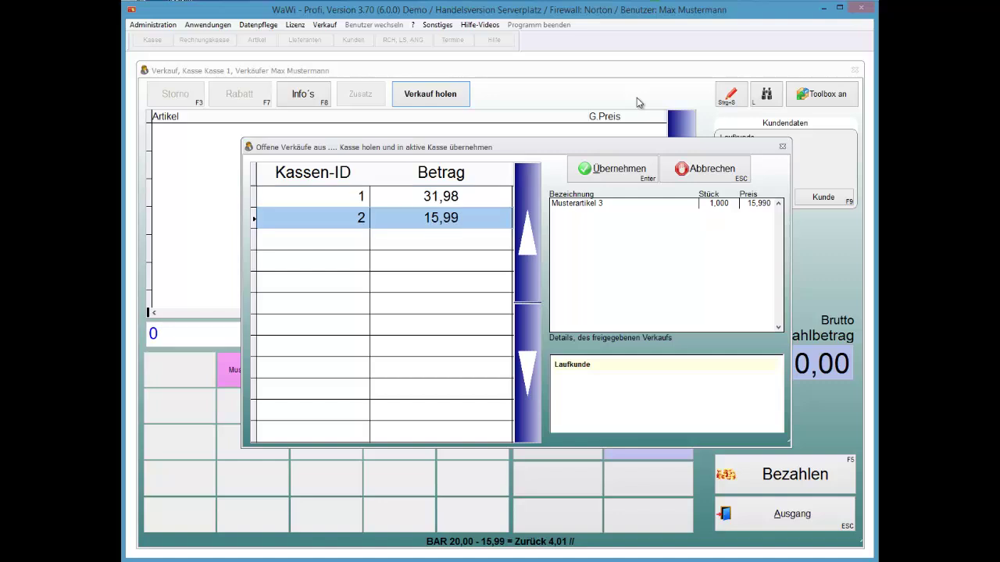
Step: Take the parked sale with Kassen-ID 1 over into the register and suppress this confirmation message in future
{"action": "key", "text": "Up"}
{"action": "key", "text": "Tab"}
{"action": "key", "text": "Tab"}
{"action": "key", "text": "Return"}
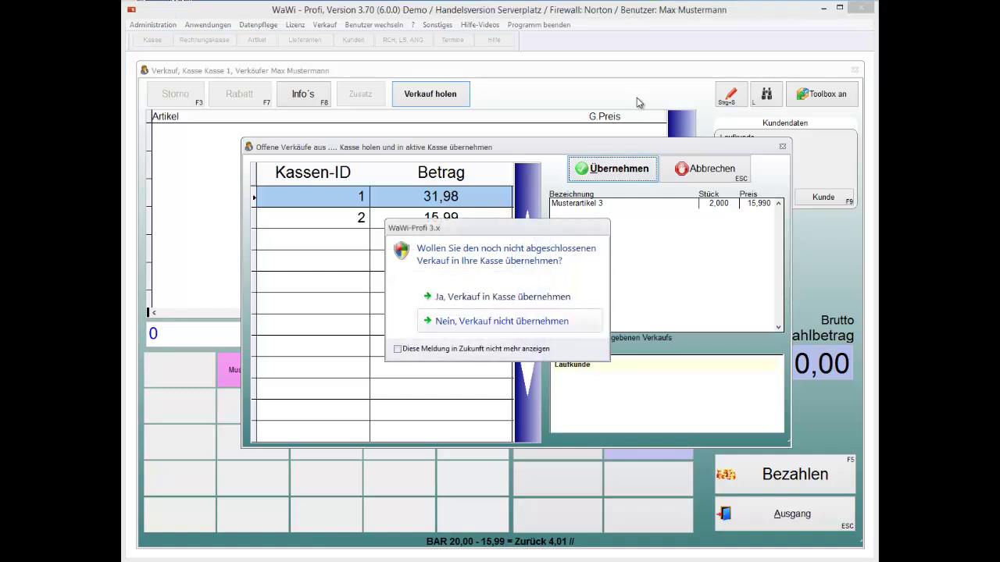
{"action": "key", "text": "shift+Tab"}
{"action": "key", "text": "Tab"}
{"action": "key", "text": "Tab"}
{"action": "key", "text": "space"}
{"action": "key", "text": "shift+Tab"}
{"action": "key", "text": "shift+Tab"}
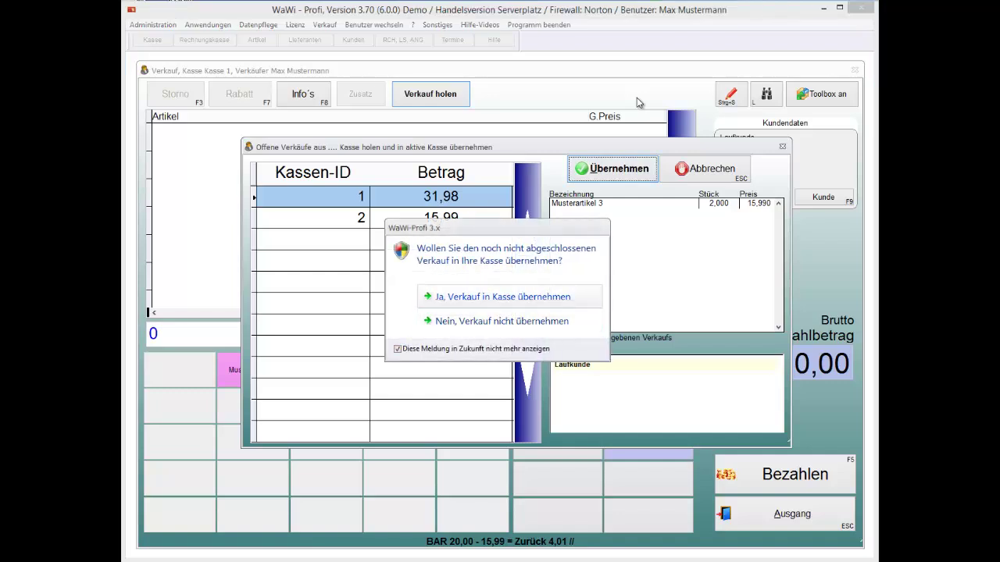
{"action": "key", "text": "Return"}
Step: Void the retrieved sale of two Musterartikel 3 and fetch the remaining parked sale into the register
{"action": "key", "text": "F3"}
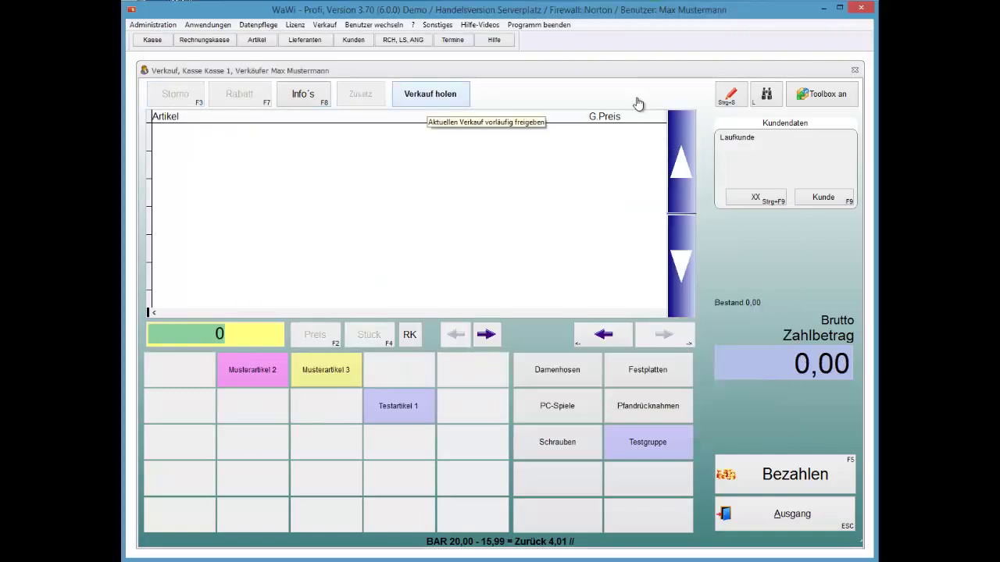
{"action": "key", "text": "Return"}
{"action": "key", "text": "Tab"}
{"action": "key", "text": "Return"}
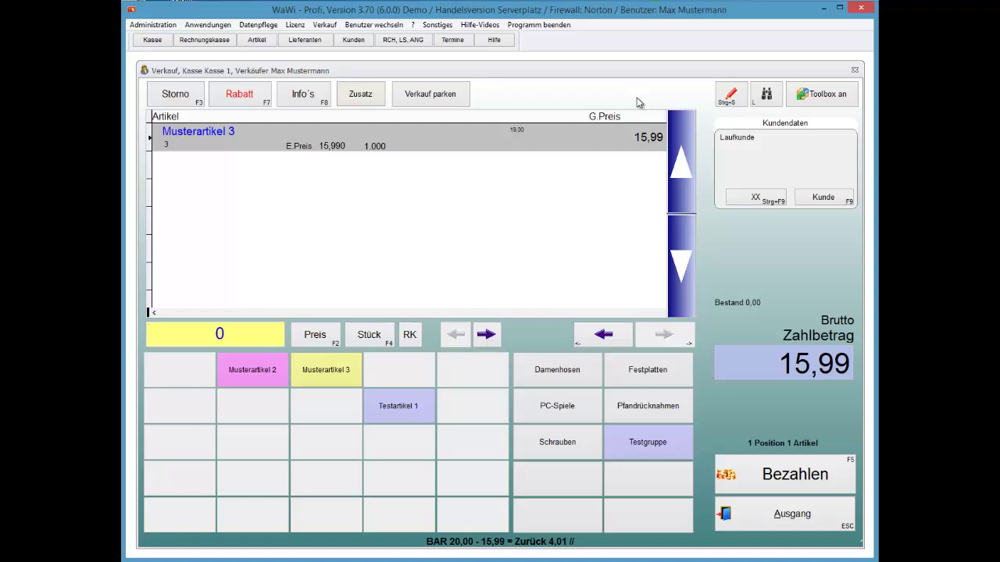
Step: Increase the quantity of Musterartikel 3 to three and try to add a fourth piece
{"action": "key", "text": "plus"}
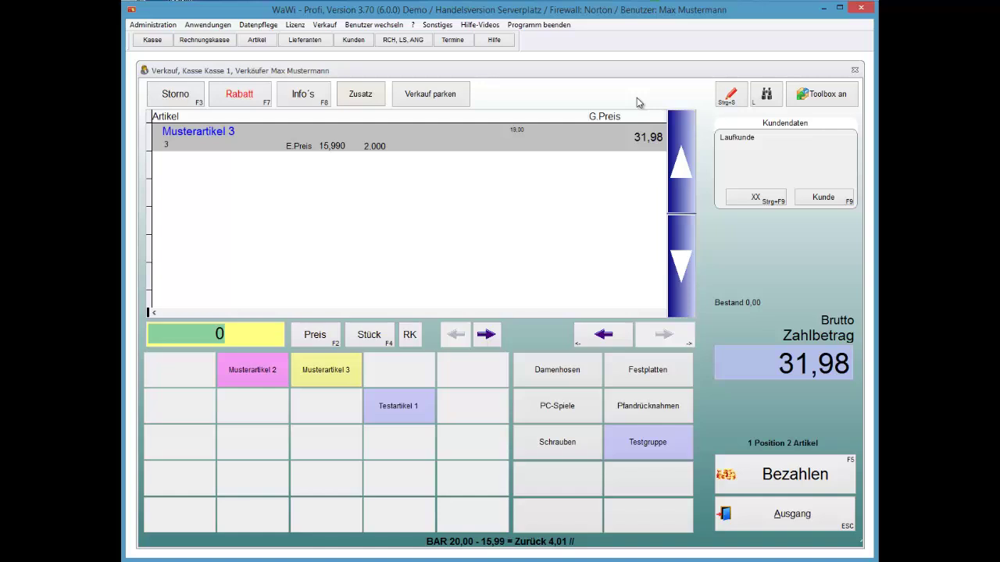
{"action": "key", "text": "plus"}
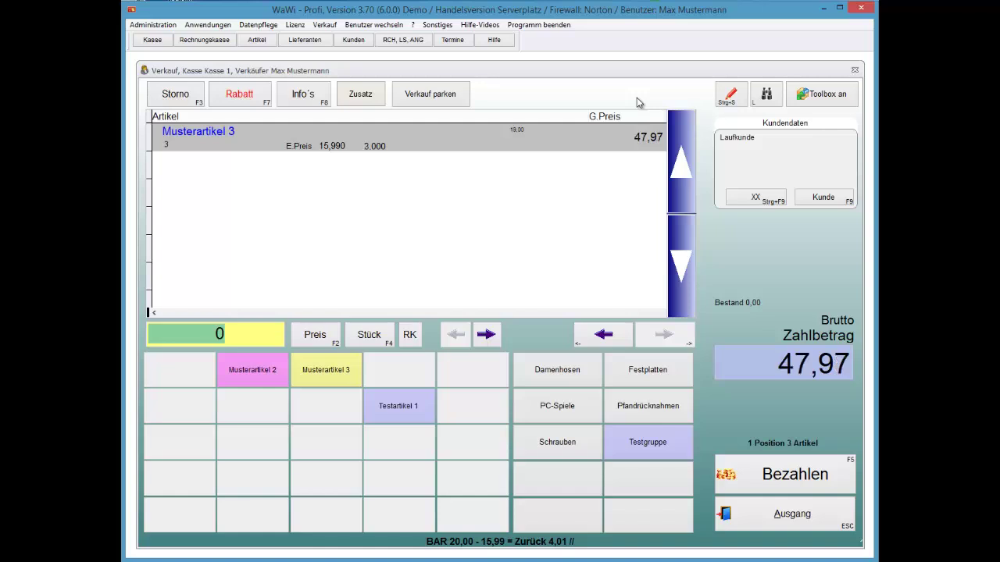
{"action": "key", "text": "plus"}
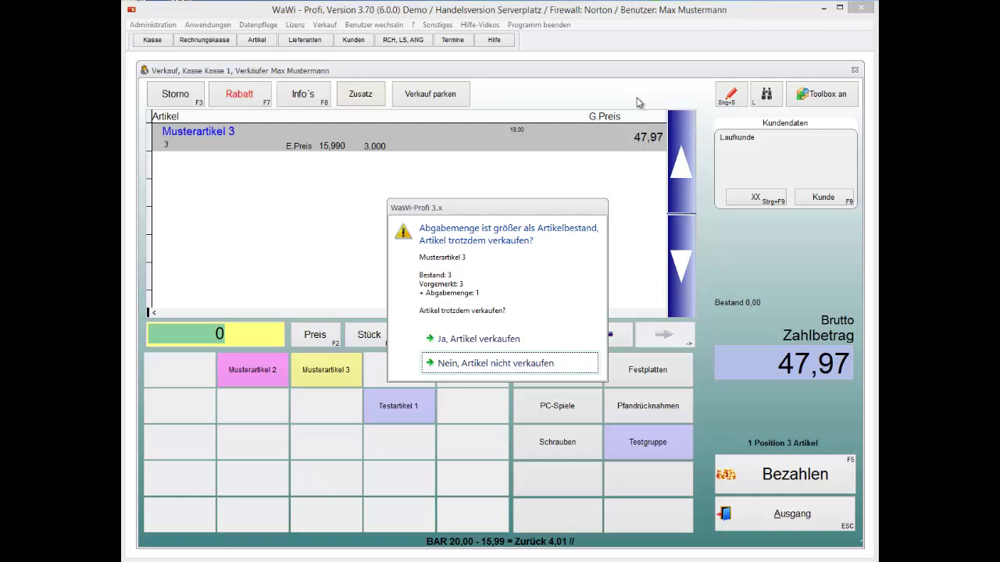